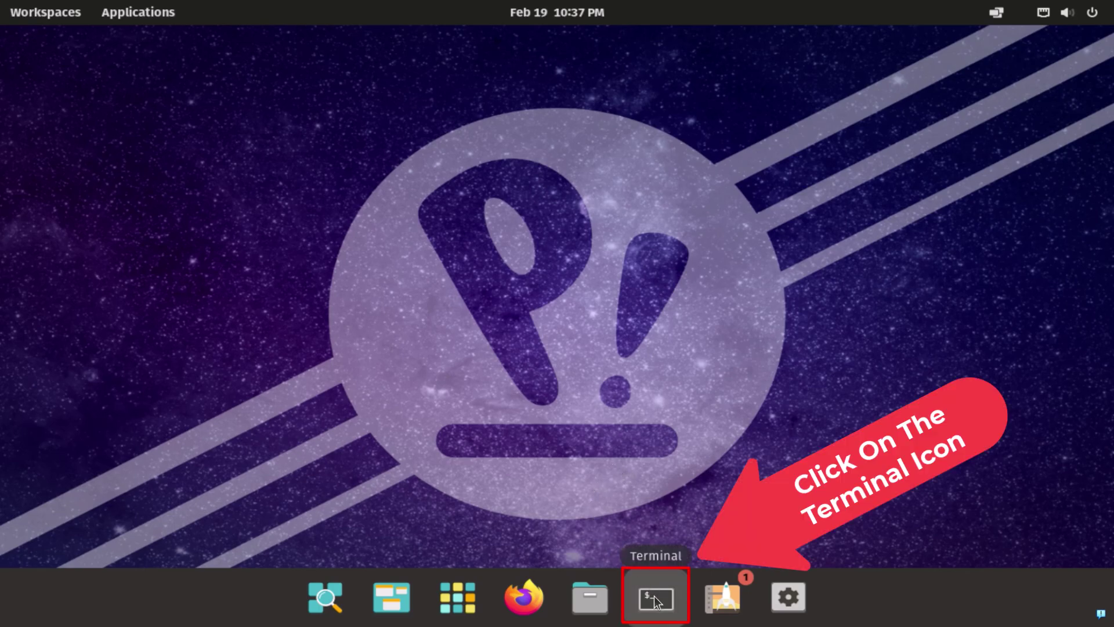
Step: Open a terminal from the dock and run 'sudo apt update'
{"action": "left_click", "coordinate": [657, 600]}
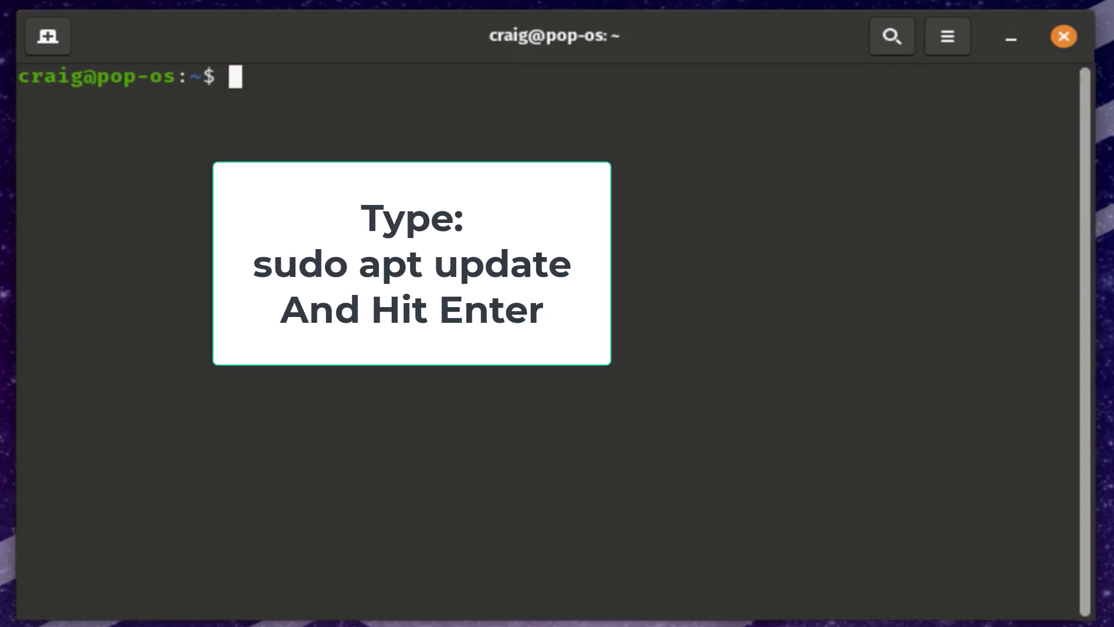
{"action": "type", "text": "sudo"}
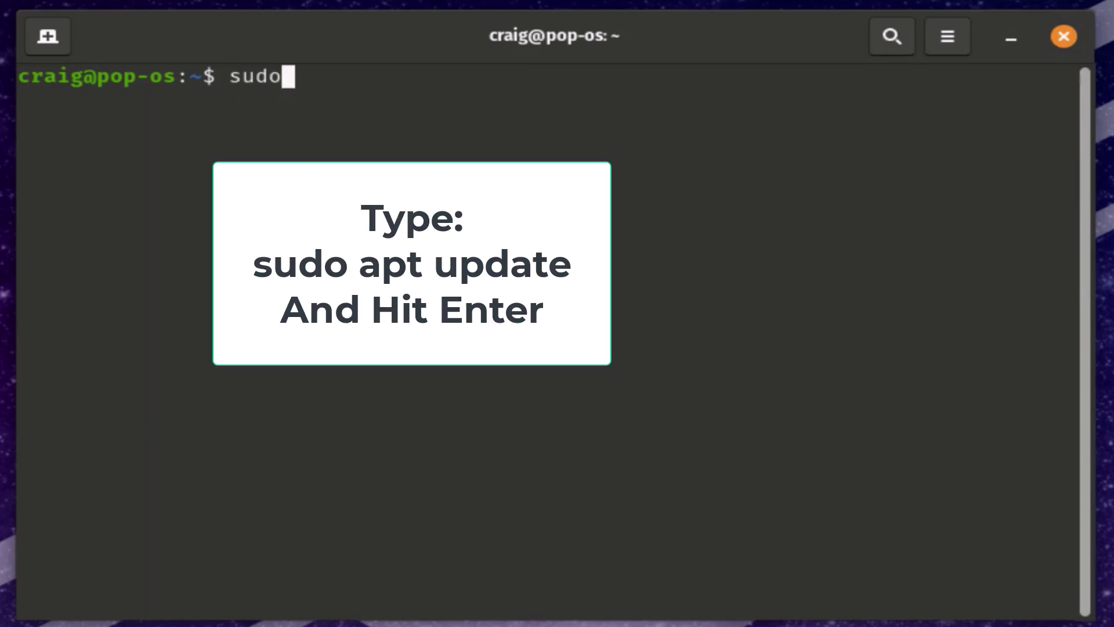
{"action": "type", "text": " apt update"}
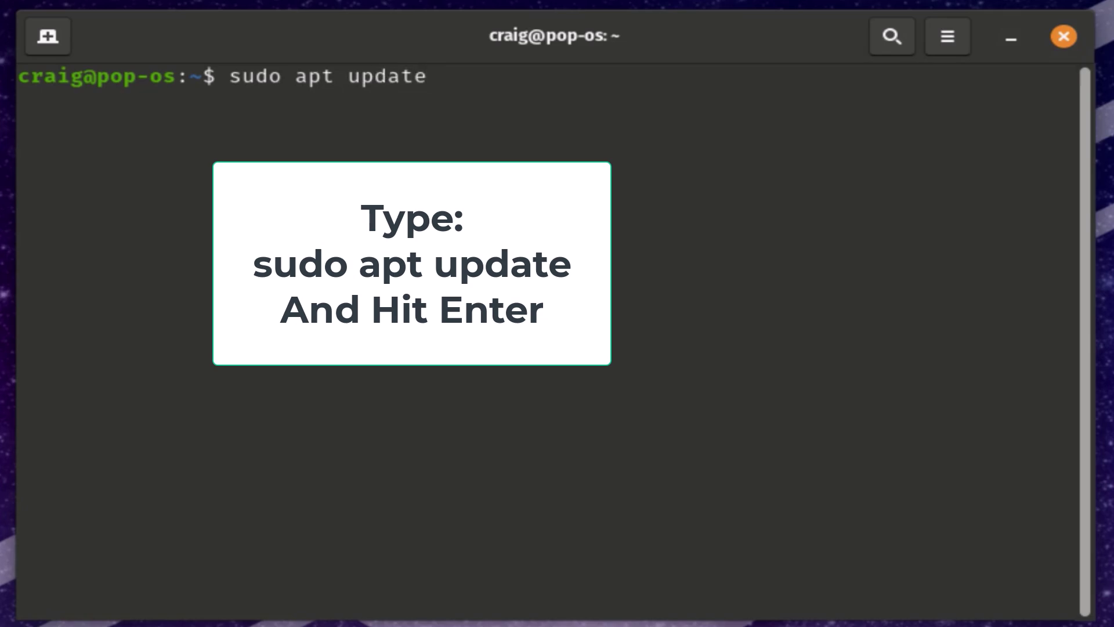
{"action": "key", "text": "Return"}
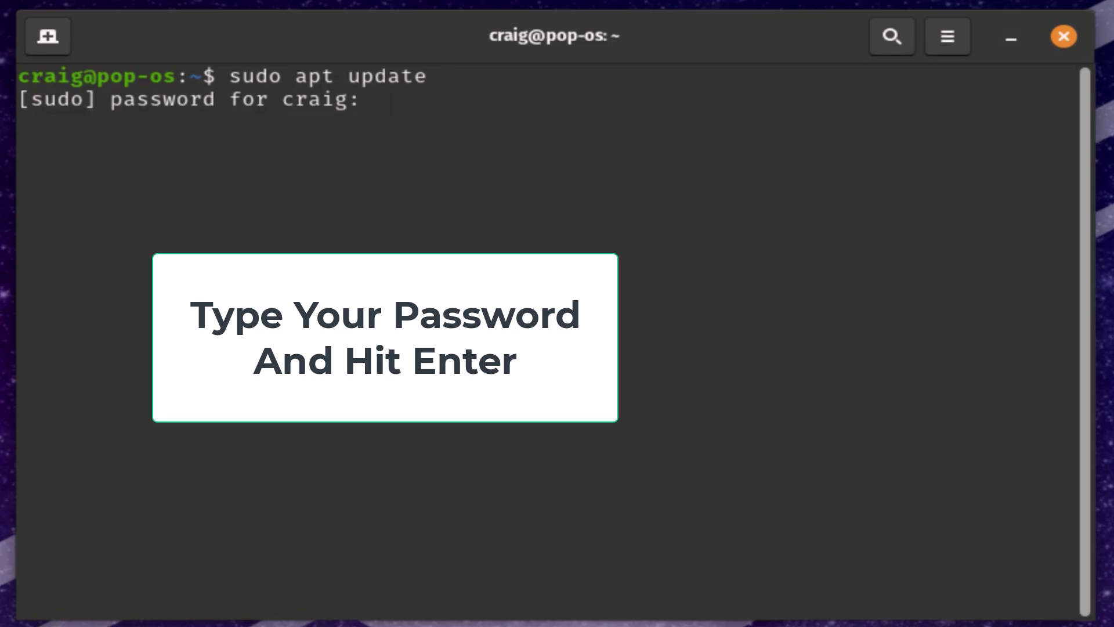
Step: Enter the administrator password so apt update finishes with 6 upgradable packages
{"action": "key", "text": "Return"}
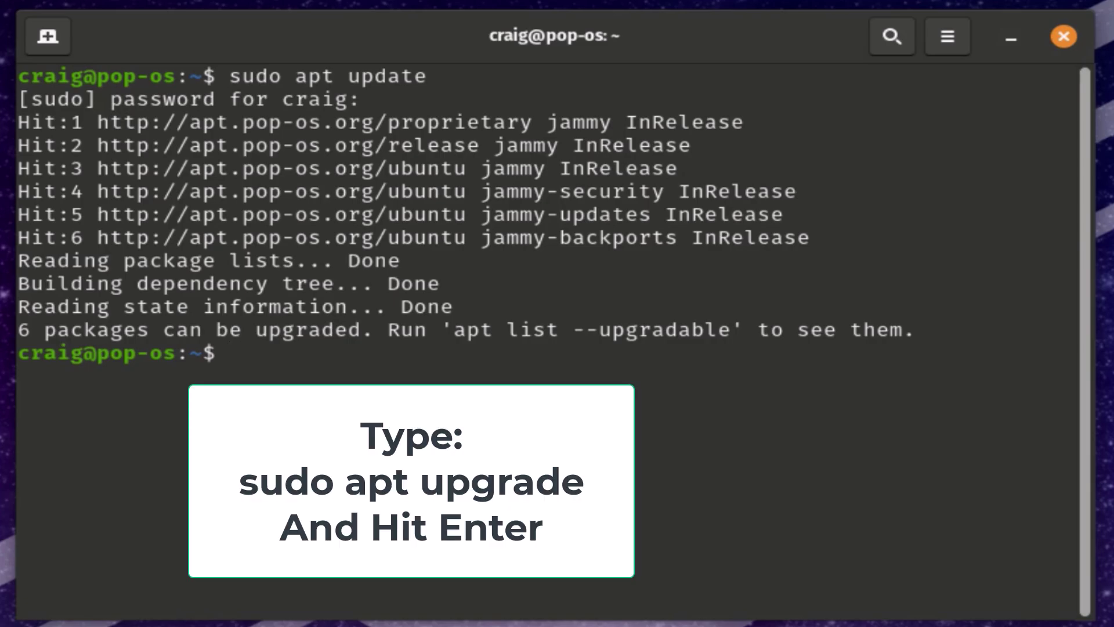
{"action": "type", "text": "sudo apt u"}
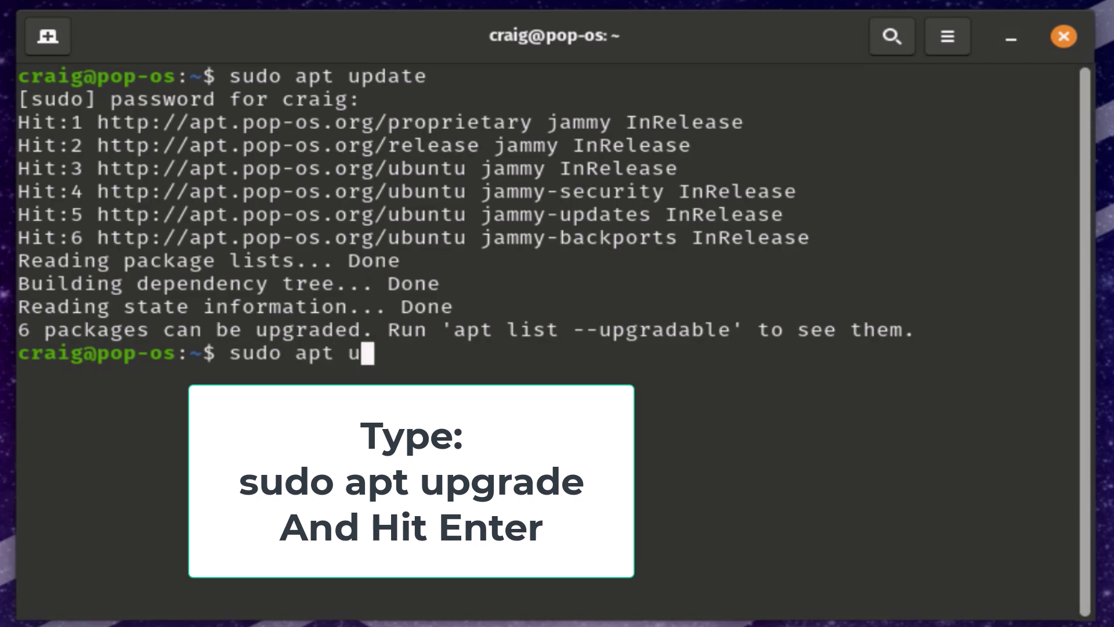
{"action": "type", "text": "pgrade"}
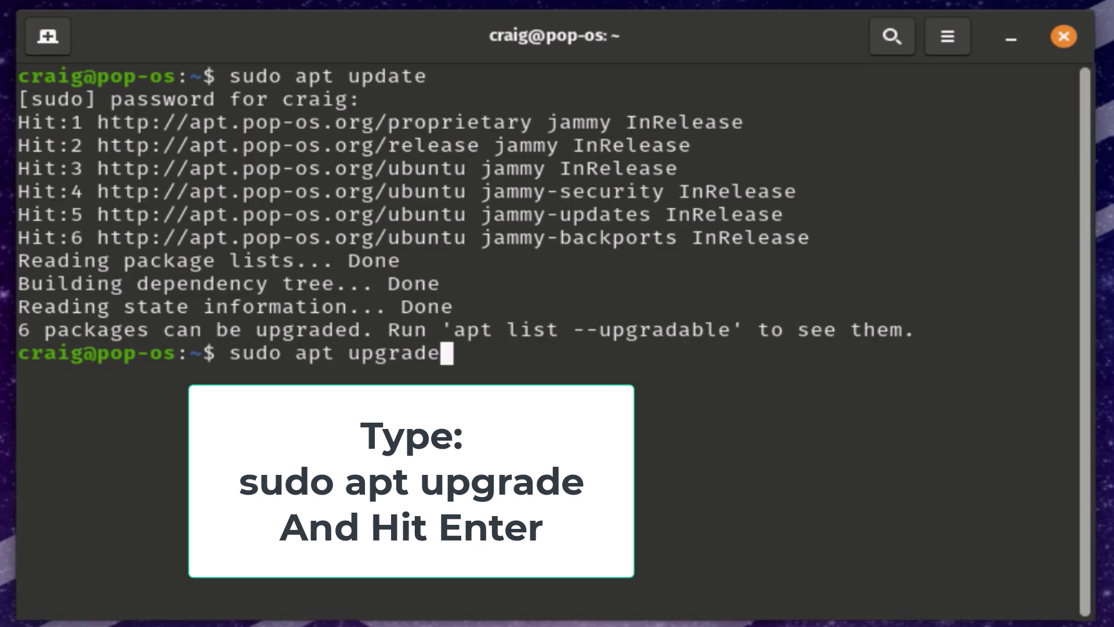
Step: Run 'sudo apt upgrade' to list the six packages, including firefox and openssh-client
{"action": "key", "text": "Return"}
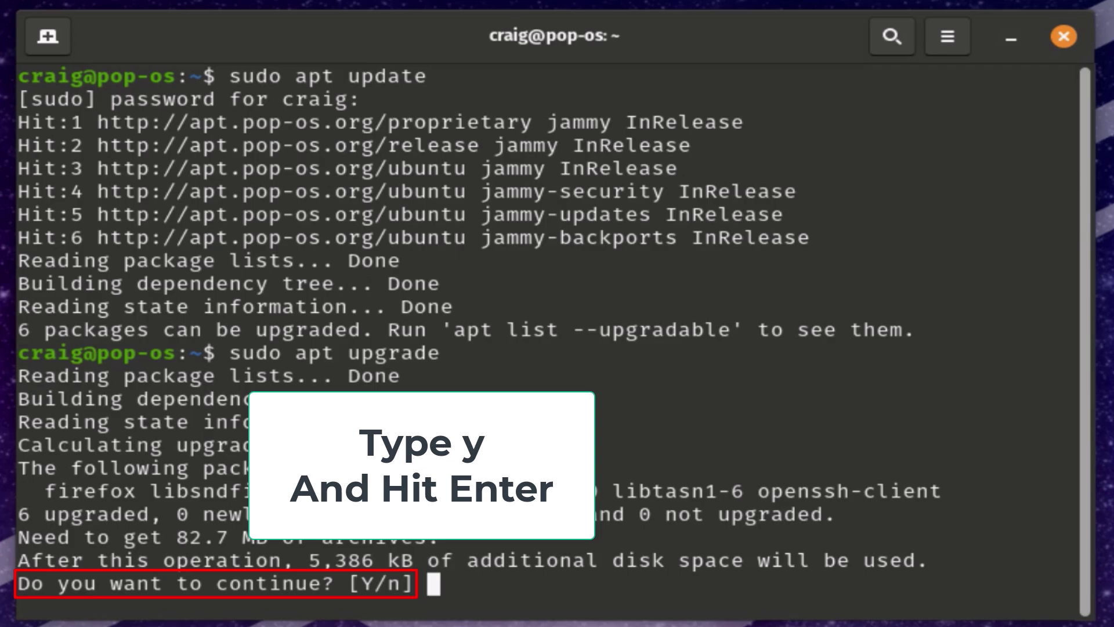
{"action": "type", "text": "y"}
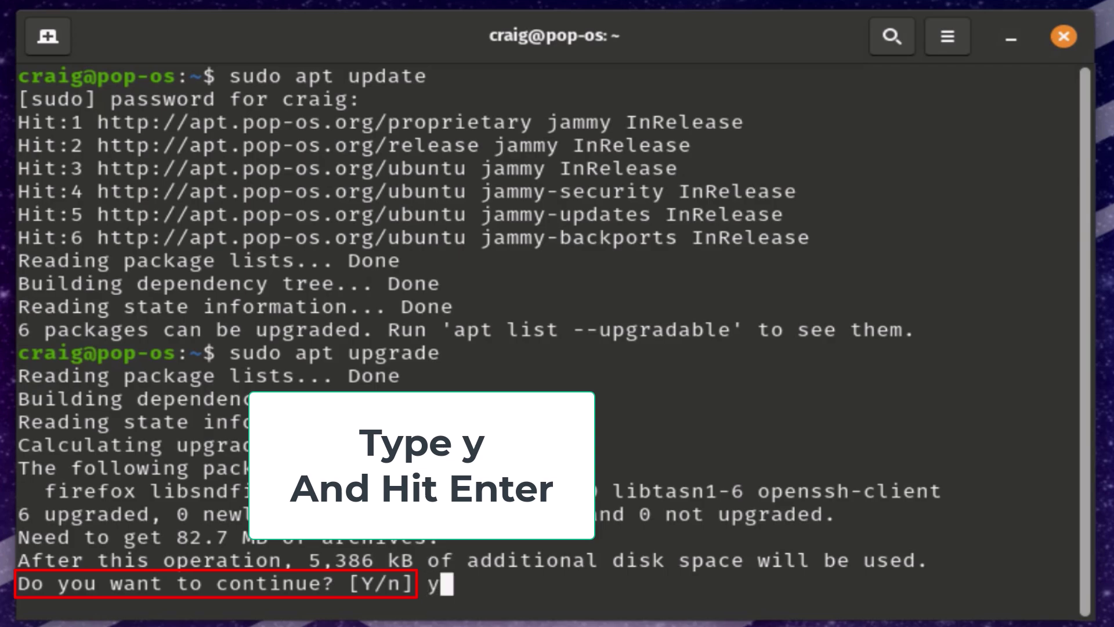
Step: Answer 'y' to the continue prompt so the six packages download and install
{"action": "key", "text": "Return"}
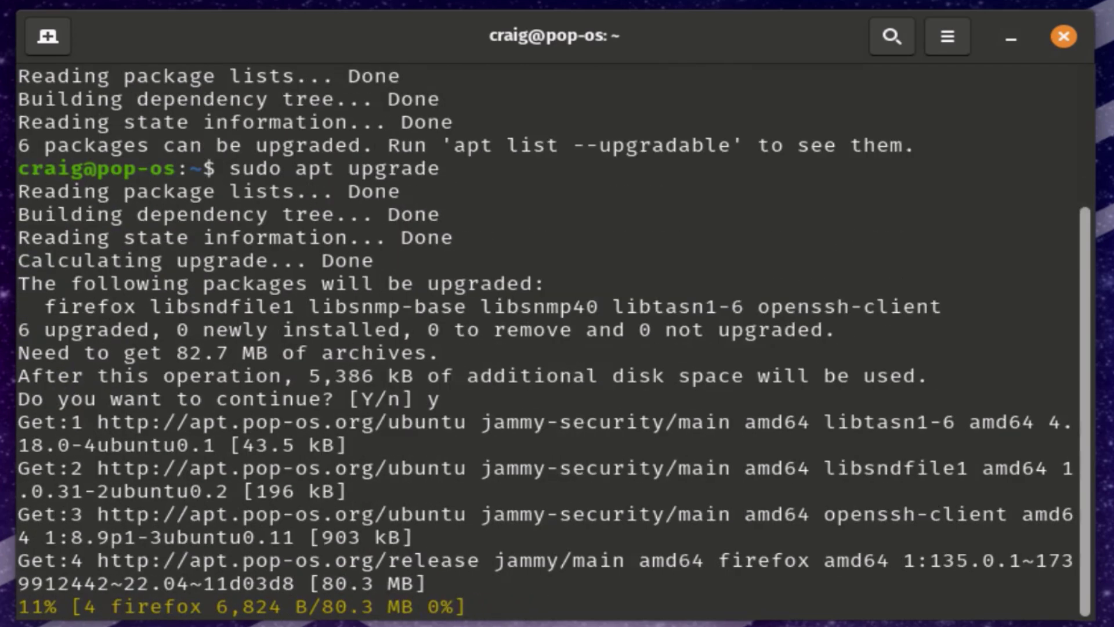